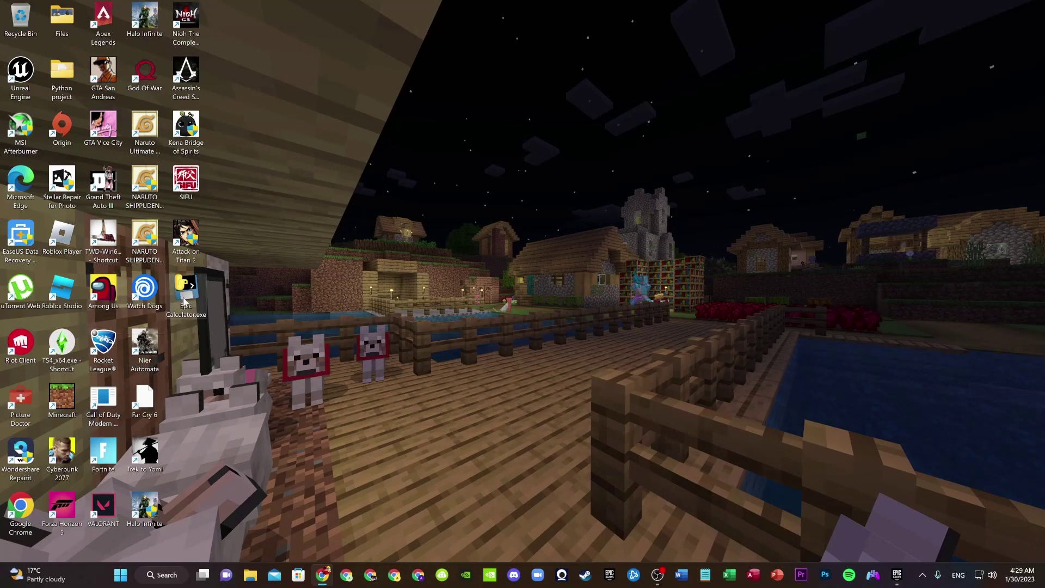
Step: Place the Epic Calculator.exe icon in the open middle of the desktop, leaving it unselected
mouse_move(185, 298)
mouse_down()
mouse_move(639, 259)
mouse_move(537, 543)
mouse_move(556, 391)
mouse_move(538, 320)
mouse_up()
click(514, 286)
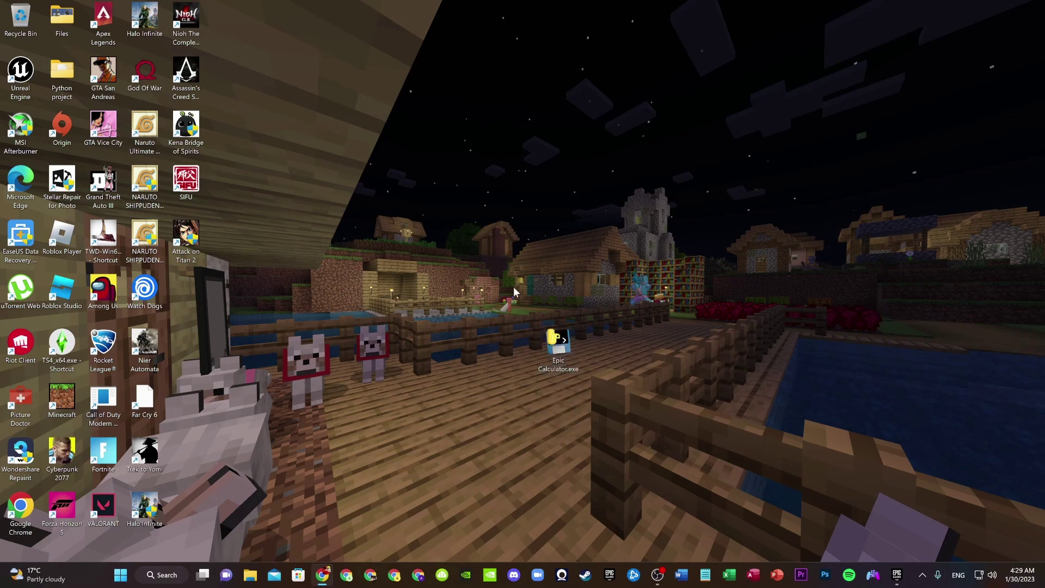
mouse_move(896, 575)
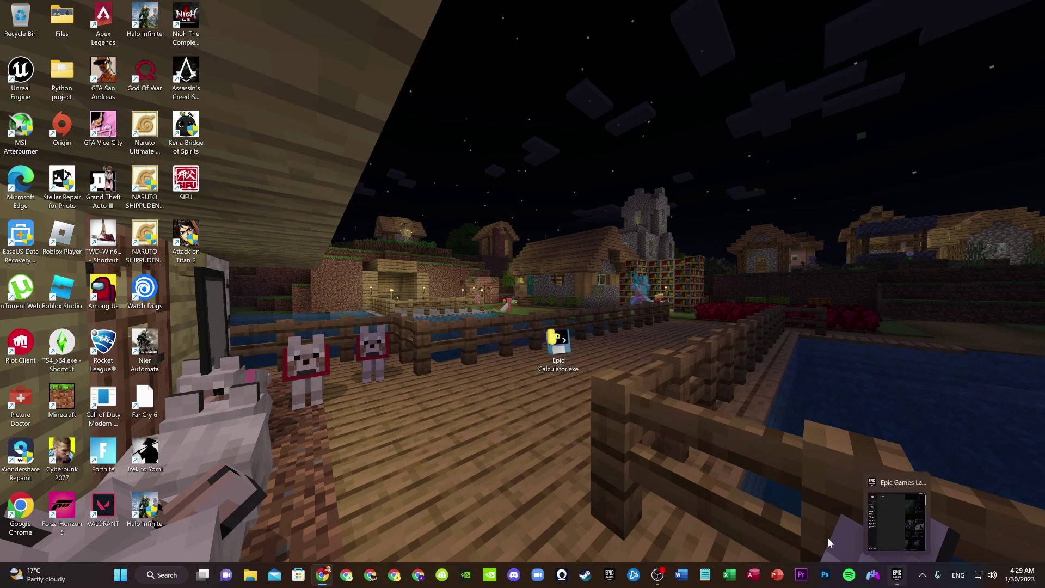
drag(558, 347, 555, 400)
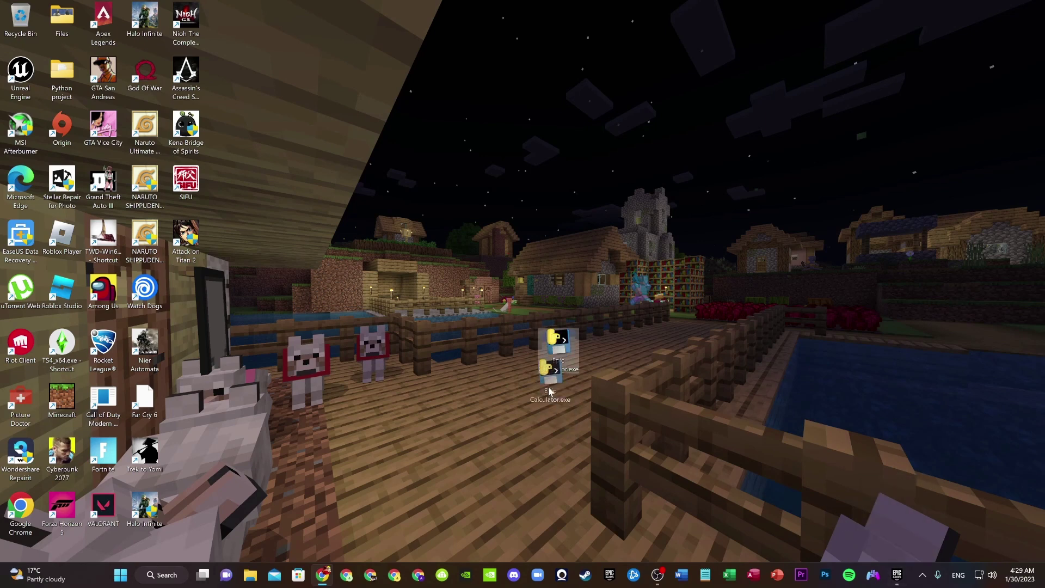
click(517, 335)
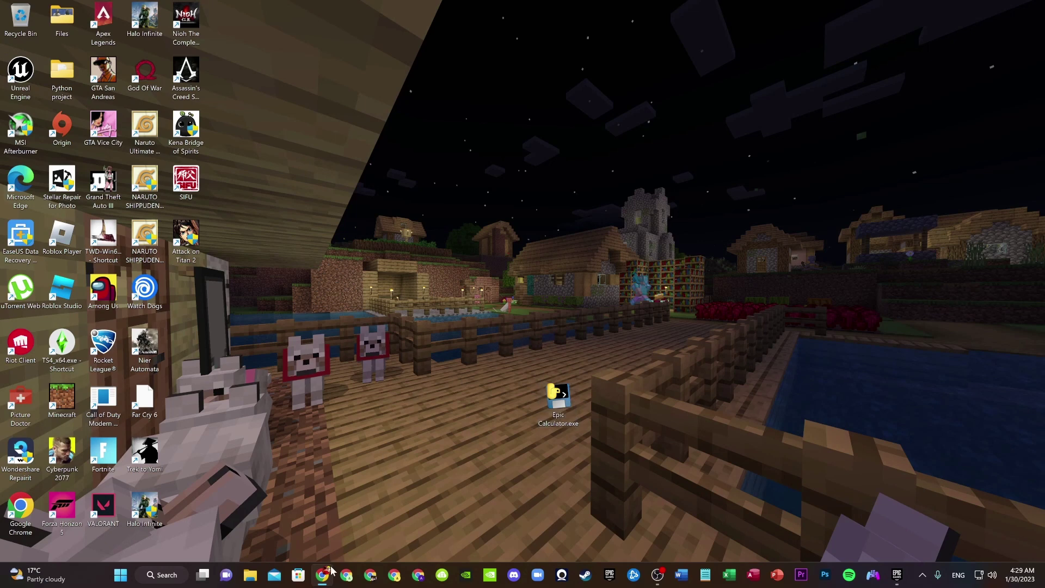
mouse_move(323, 575)
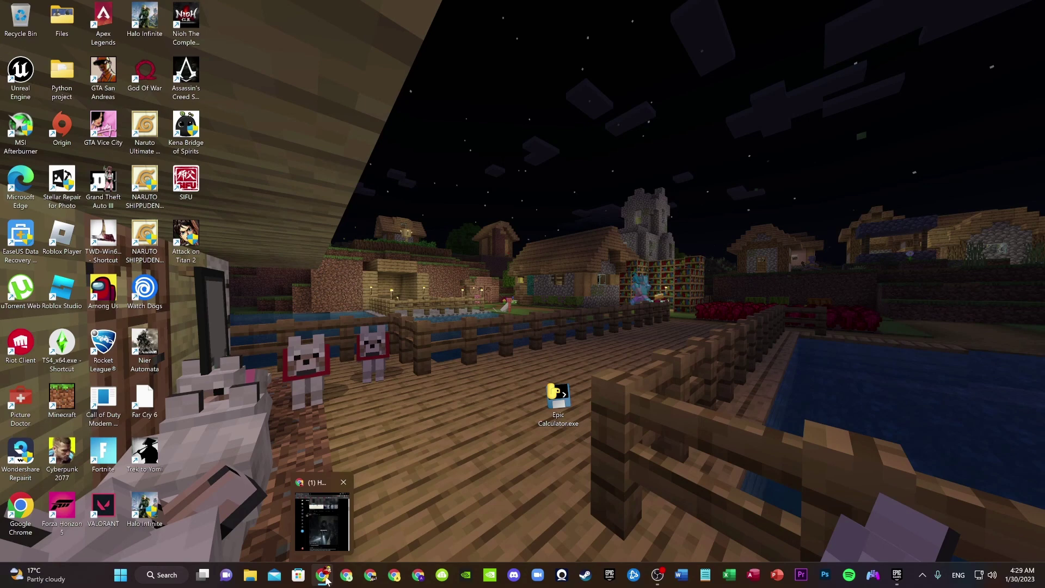
Step: Drop Epic Calculator.exe into Chrome and keep the download despite the harmful-file warning
click(324, 578)
drag(558, 398, 426, 354)
mouse_move(375, 17)
mouse_down()
mouse_move(611, 14)
mouse_move(612, 1)
mouse_up()
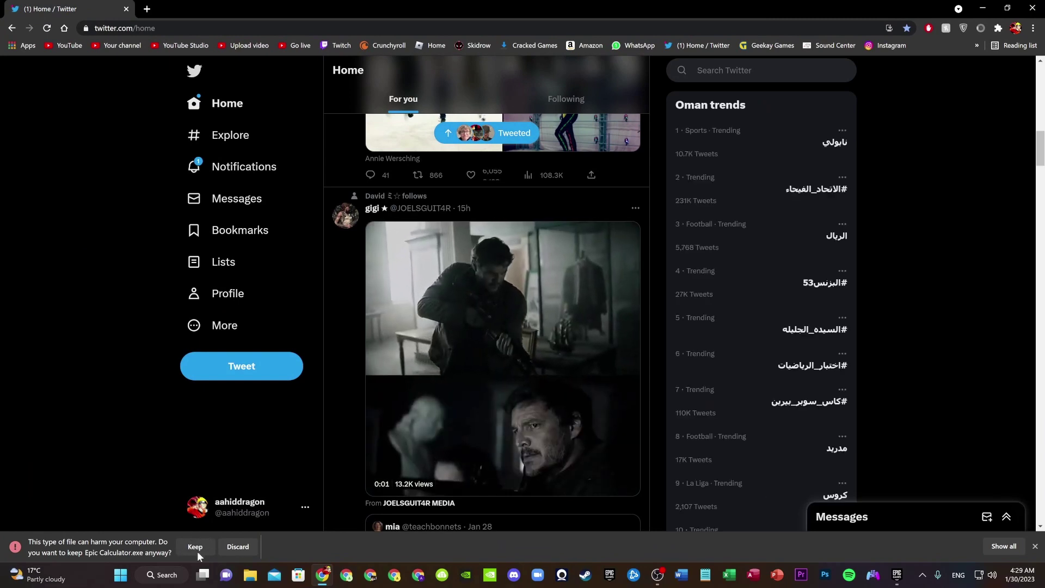
click(195, 546)
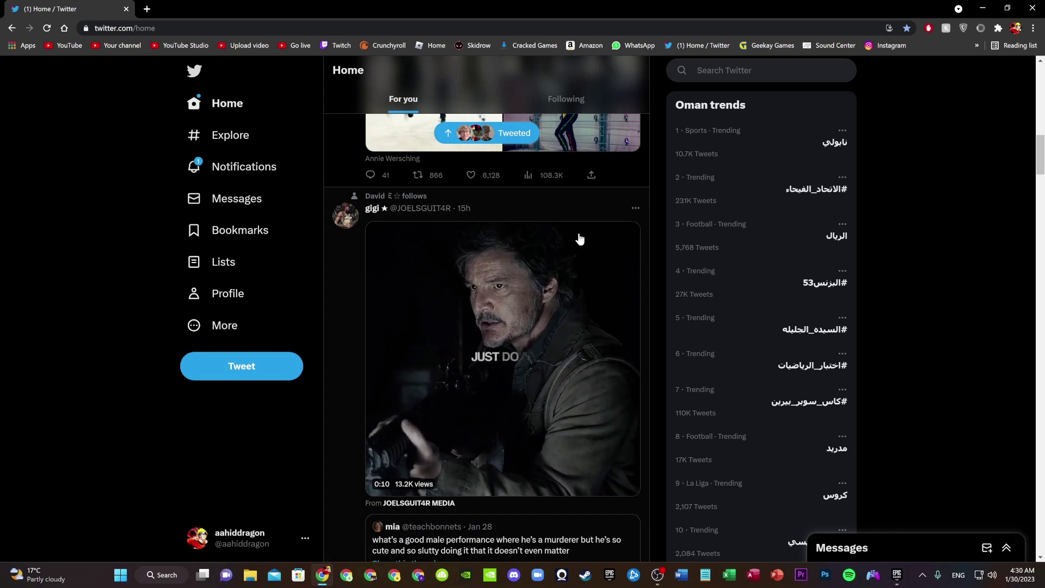
Step: With Chrome minimized, position the Epic Calculator console window on the right side of the screen
click(982, 8)
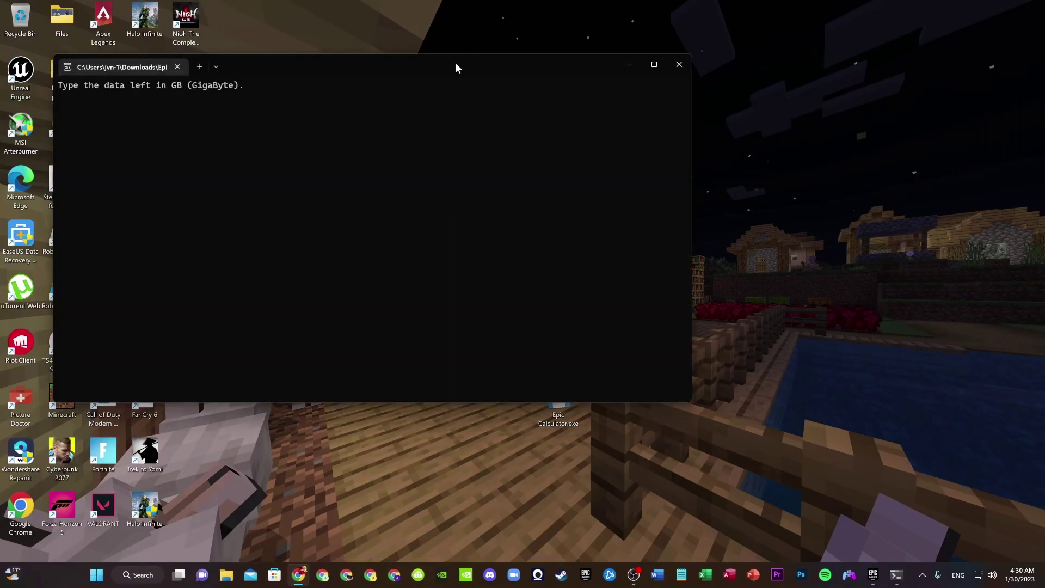
drag(456, 64, 920, 114)
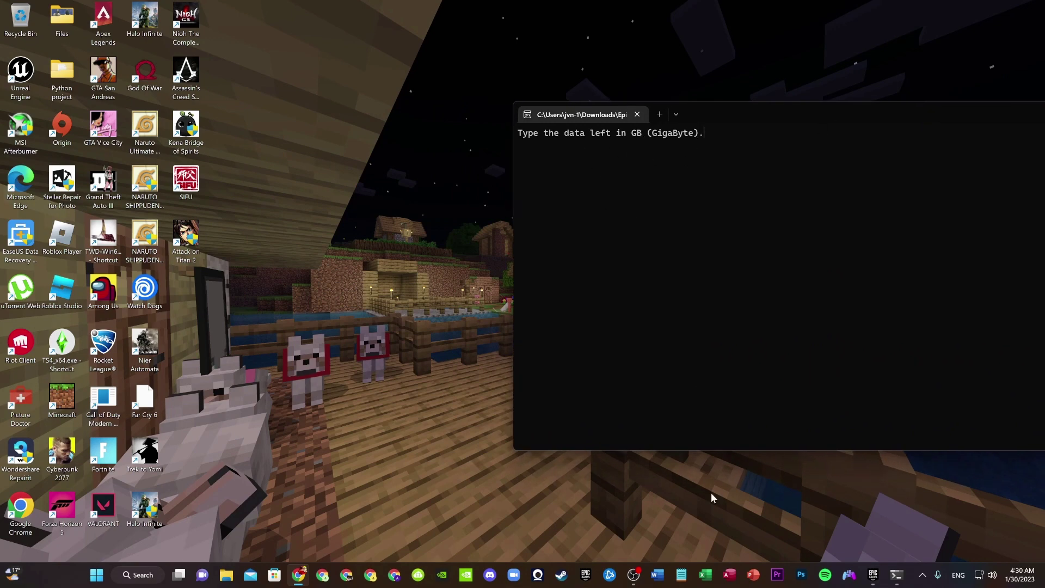
Step: Snap Epic Games Launcher left and the calculator console right, then resume the Fortnite update
click(873, 576)
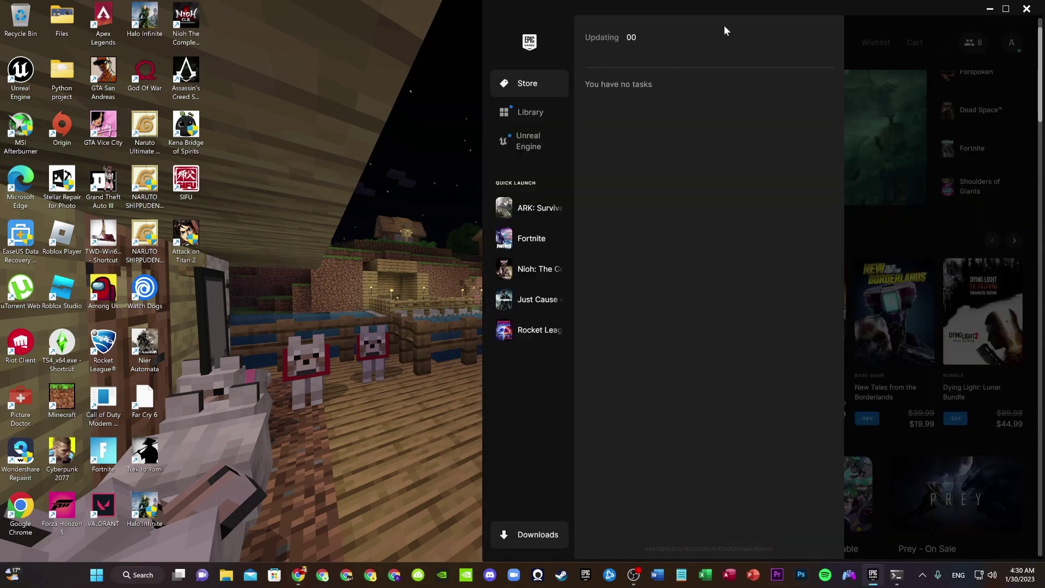
mouse_move(767, 14)
mouse_down()
mouse_move(317, 166)
mouse_move(2, 122)
mouse_up()
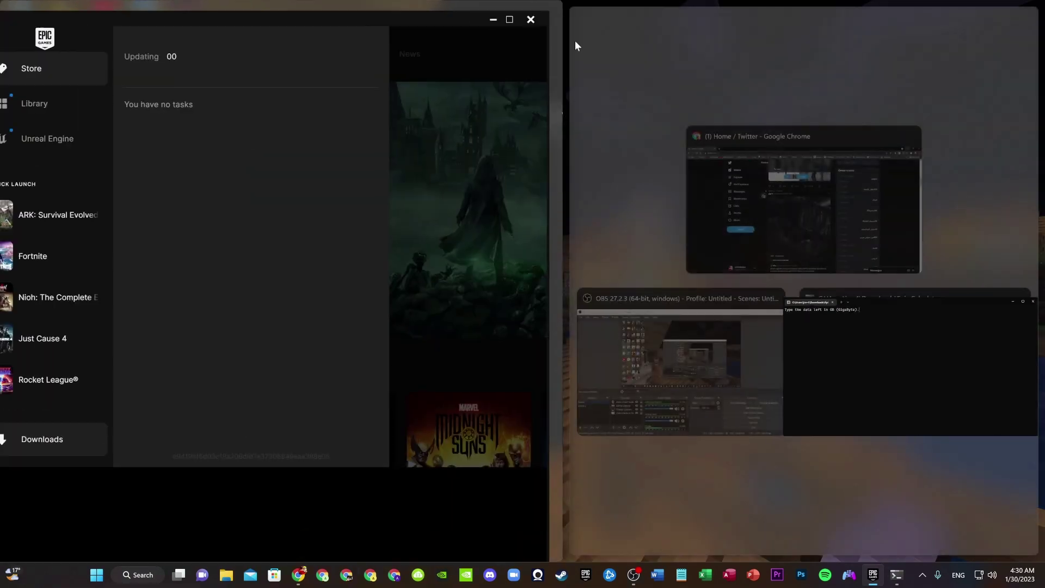
click(826, 349)
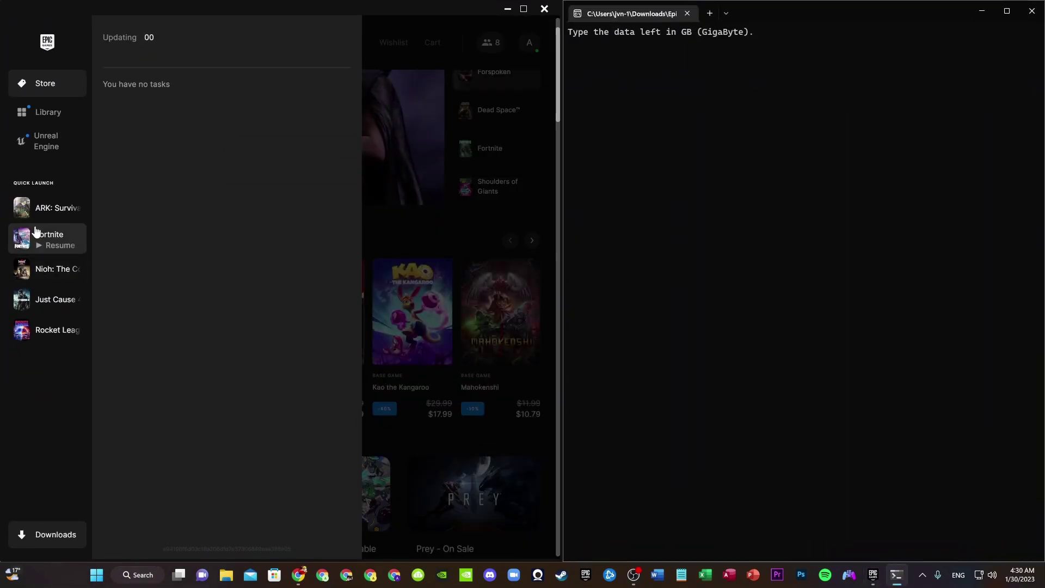
click(41, 245)
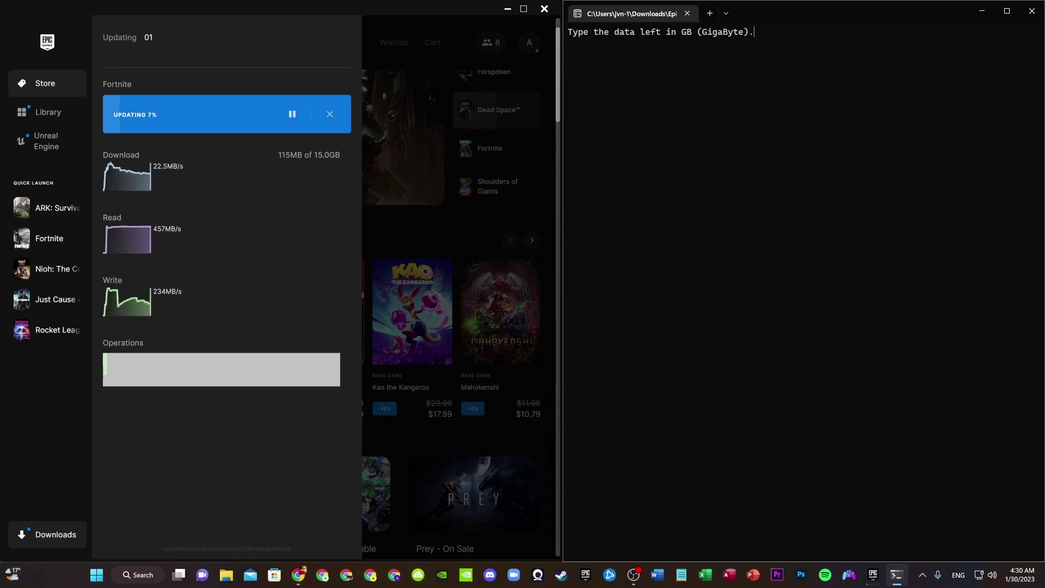
text(15)
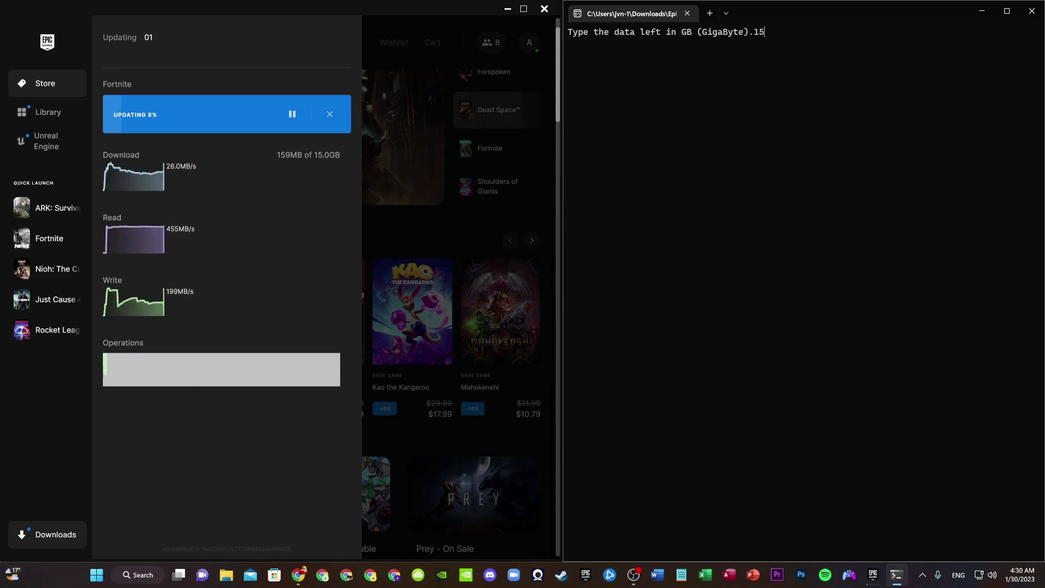
Step: Submit 15 GB data left and 20 MB/s speed, giving 12.5 minutes remaining
key(Return)
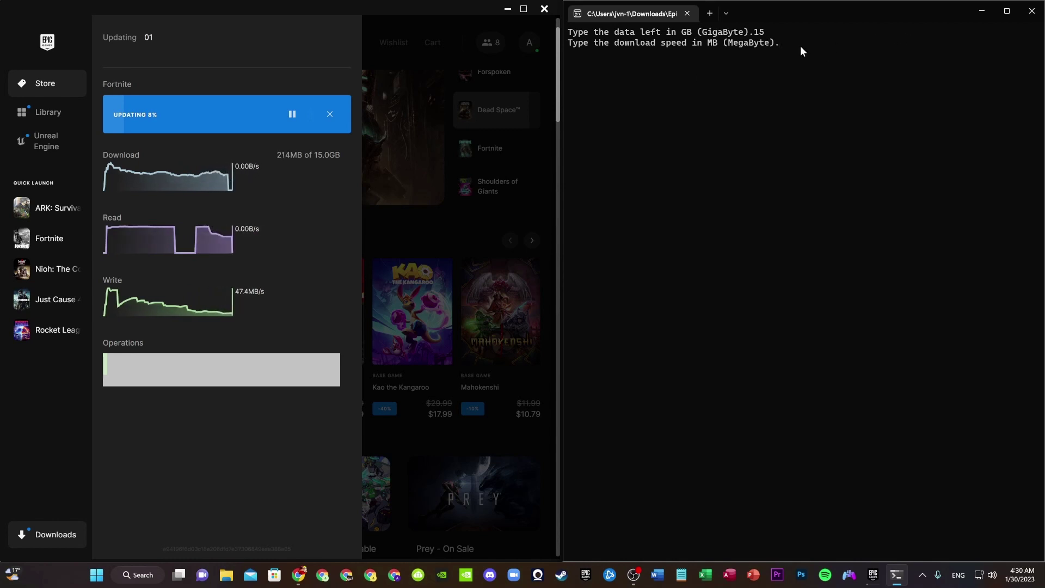
text(20)
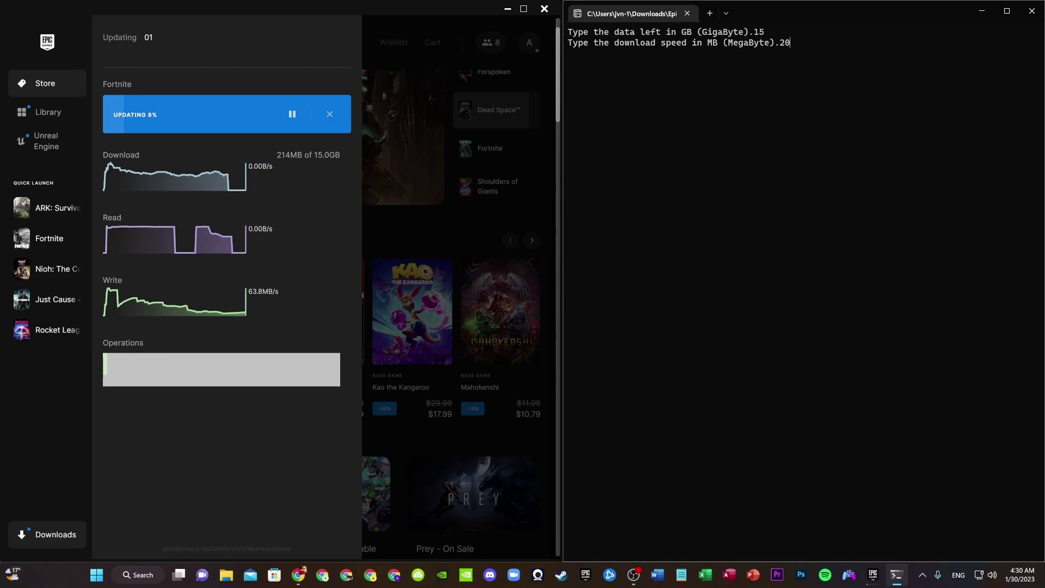
key(Return)
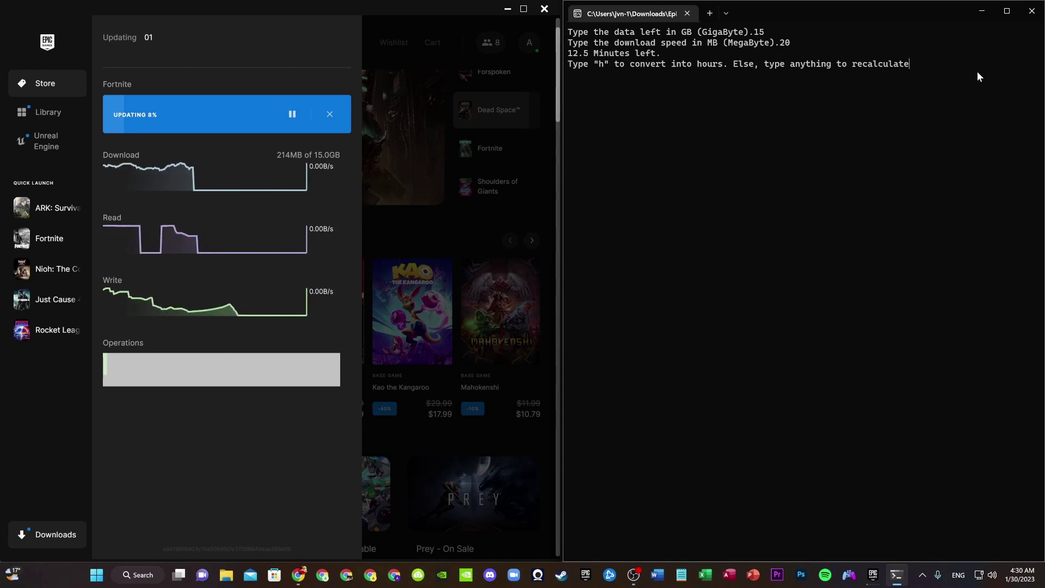
text(h)
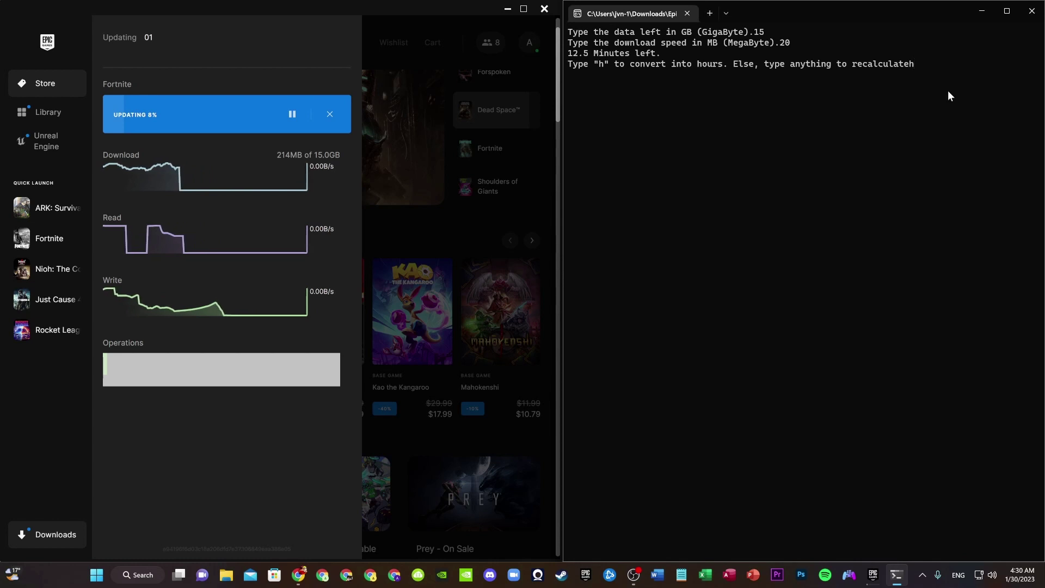
Step: Convert the estimate to about 0.208 hours, then minimize the launcher and calculator console
key(Return)
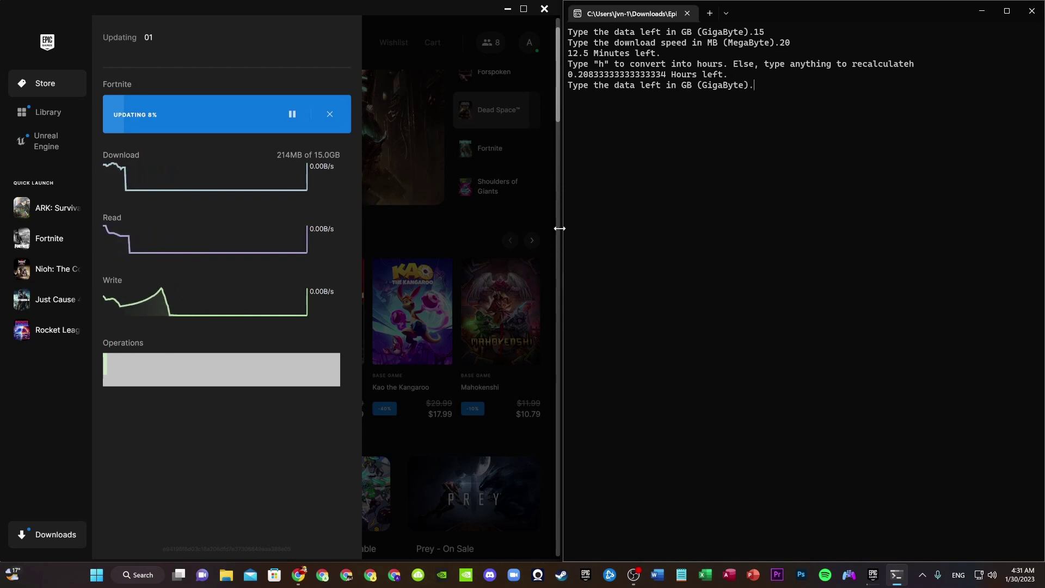
click(508, 9)
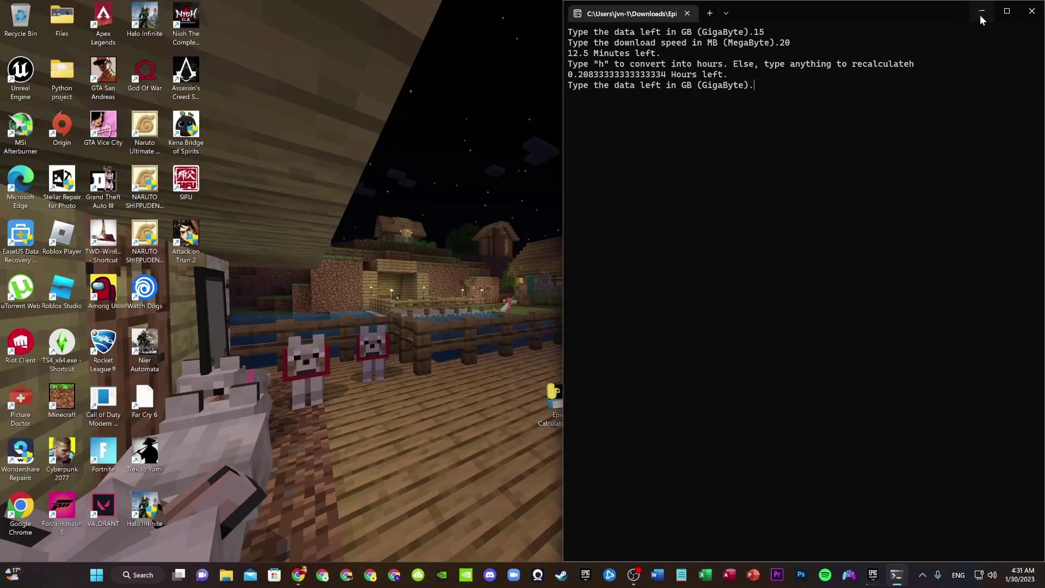
click(981, 17)
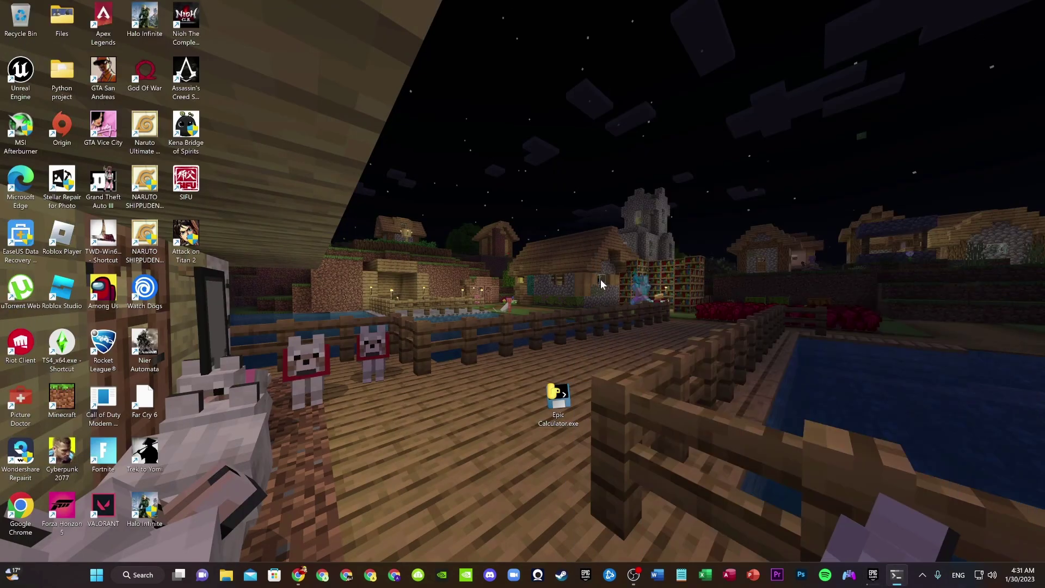